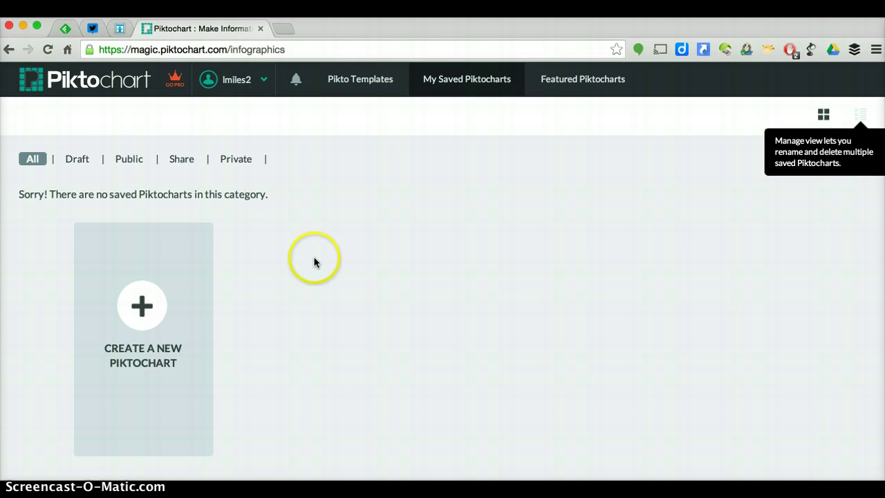
# Create a new Piktochart from the free infographic template featuring a woman's portrait and a map of Africa
pyautogui.click(142, 314)
pyautogui.click(142, 316)
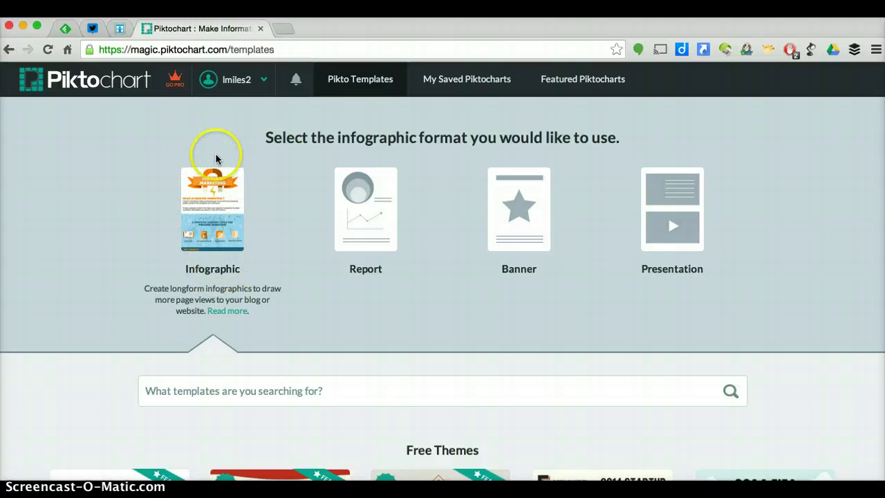
pyautogui.scroll(-7, 401, 278)
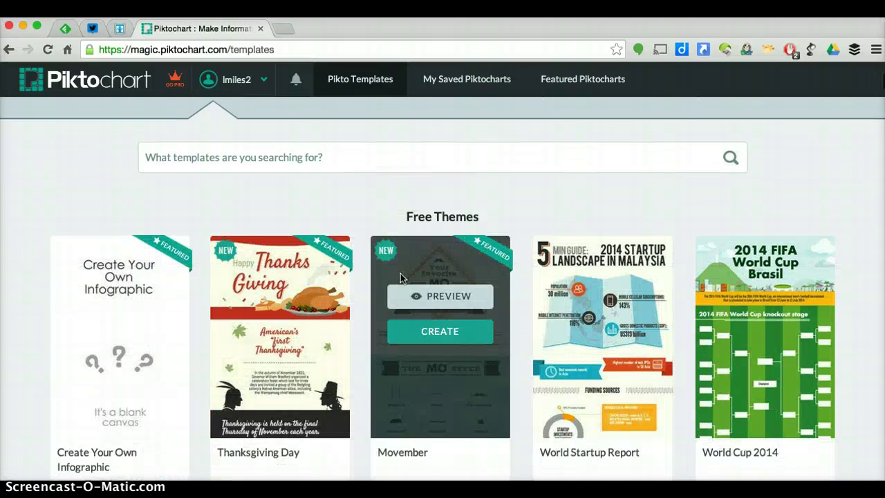
pyautogui.scroll(-5, 400, 278)
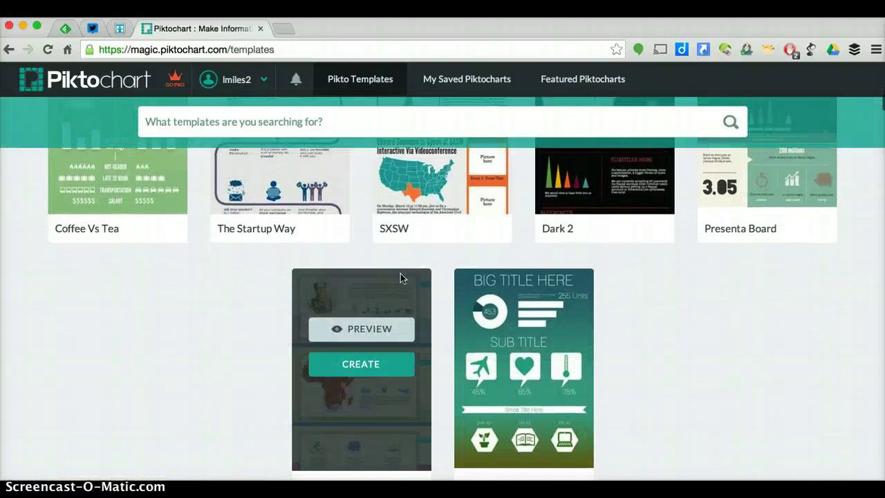
pyautogui.scroll(2, 400, 278)
pyautogui.scroll(5, 400, 278)
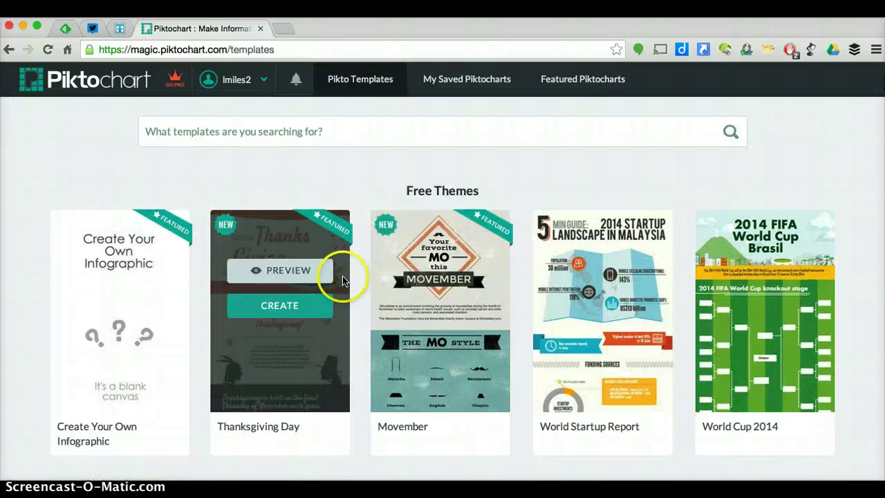
pyautogui.moveTo(99, 270)
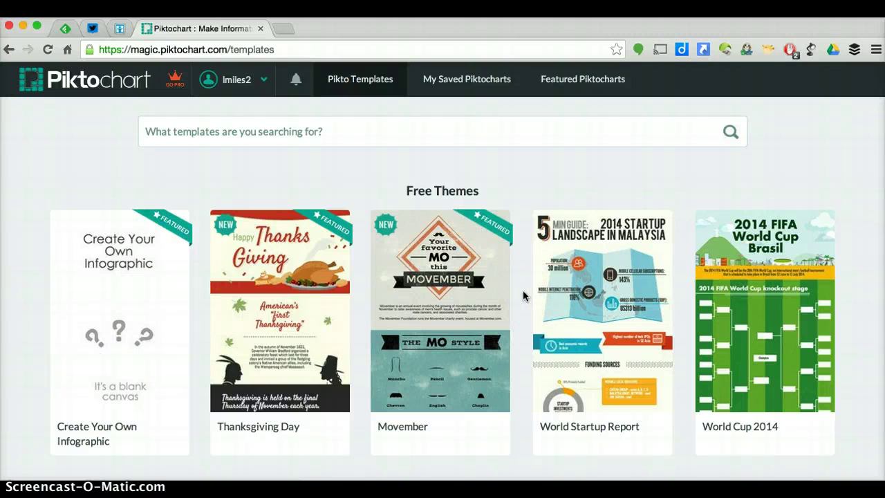
pyautogui.scroll(-5, 523, 295)
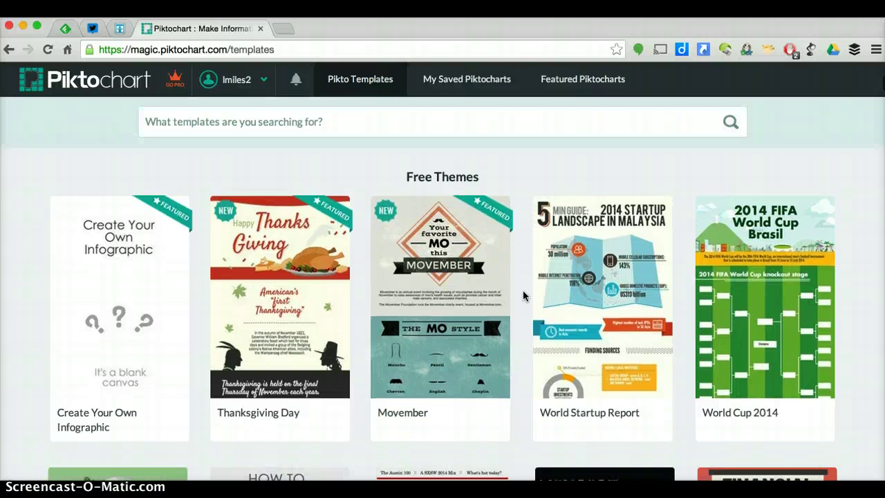
pyautogui.scroll(-3, 523, 292)
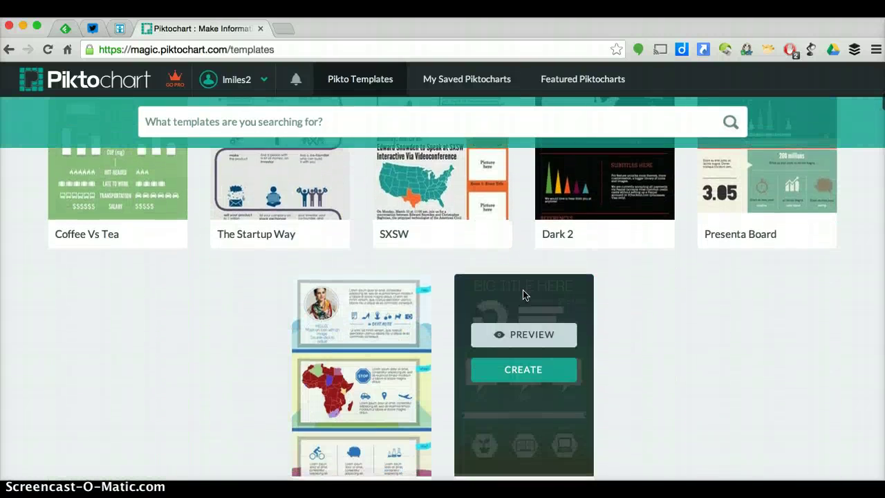
pyautogui.scroll(-2, 385, 332)
pyautogui.click(365, 305)
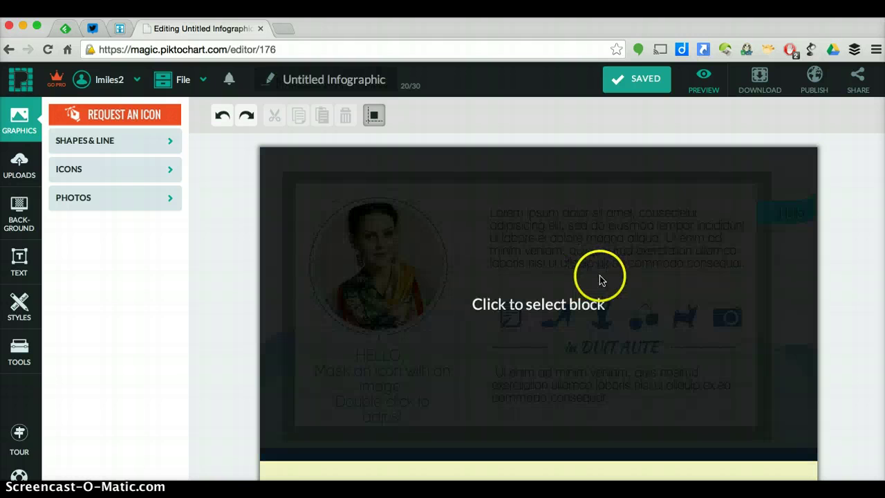
# Look over the template's blocks and select the first block with the woman's portrait for editing
pyautogui.scroll(-3, 599, 277)
pyautogui.scroll(-10, 599, 276)
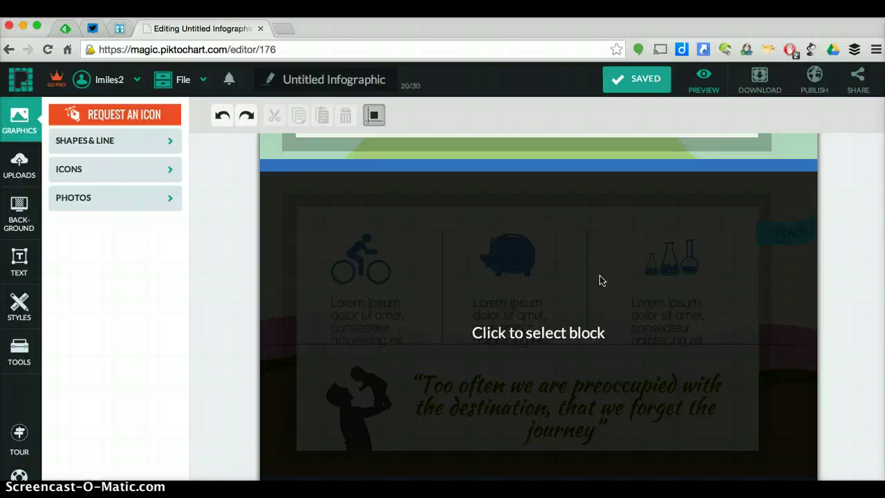
pyautogui.scroll(10, 599, 276)
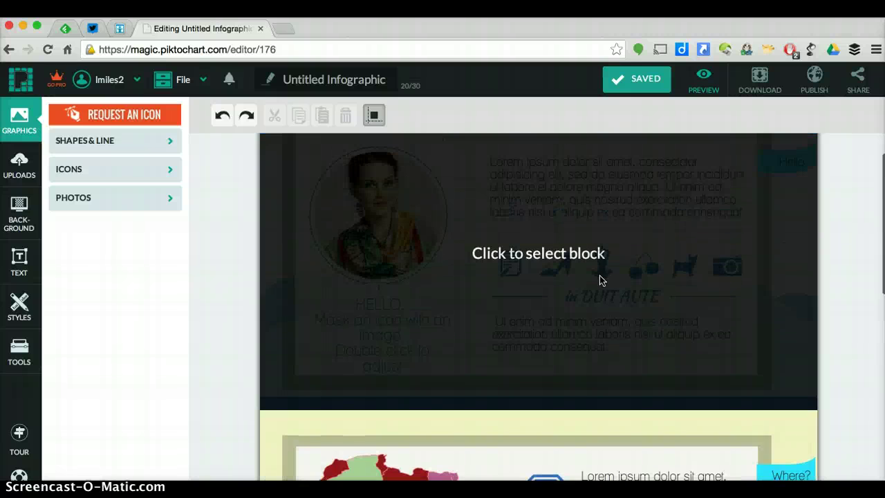
pyautogui.click(322, 228)
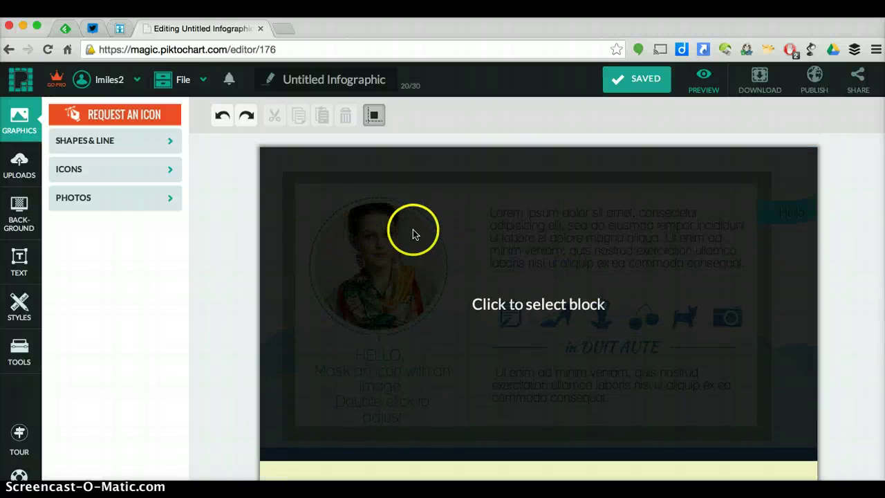
pyautogui.click(509, 256)
pyautogui.click(322, 234)
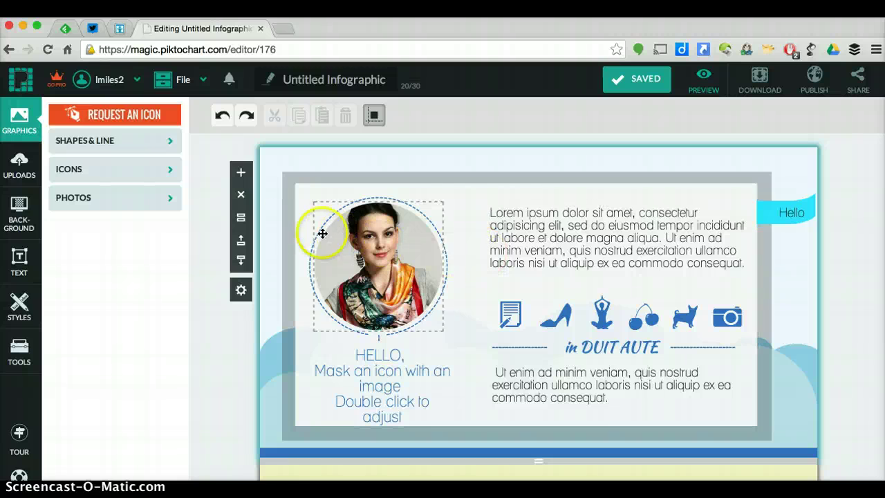
# Add a blank block directly below the portrait block and check its placement
pyautogui.click(240, 172)
pyautogui.scroll(-5, 442, 277)
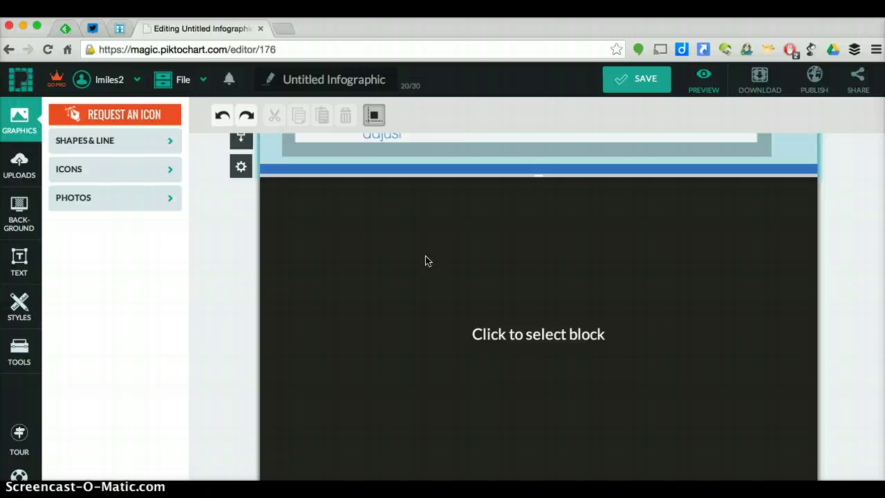
pyautogui.scroll(5, 425, 260)
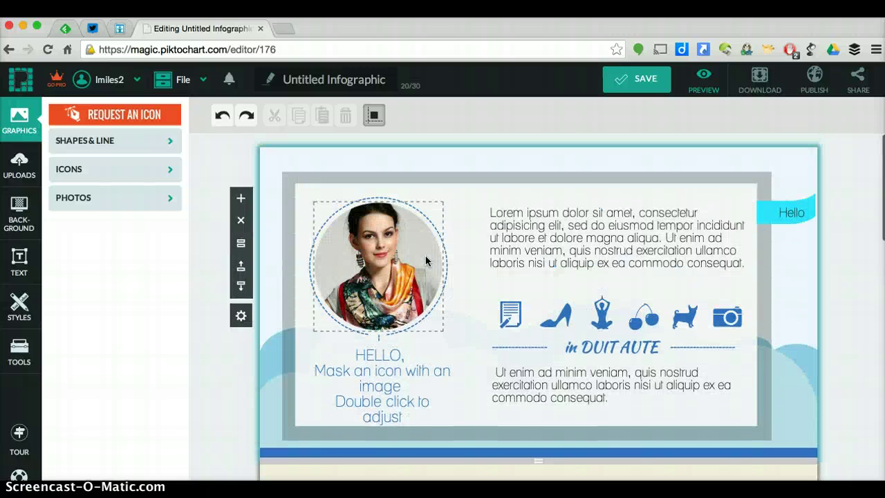
# Delete all the placeholder text from the upper "Lorem ipsum" paragraph in the first block
pyautogui.click(584, 236)
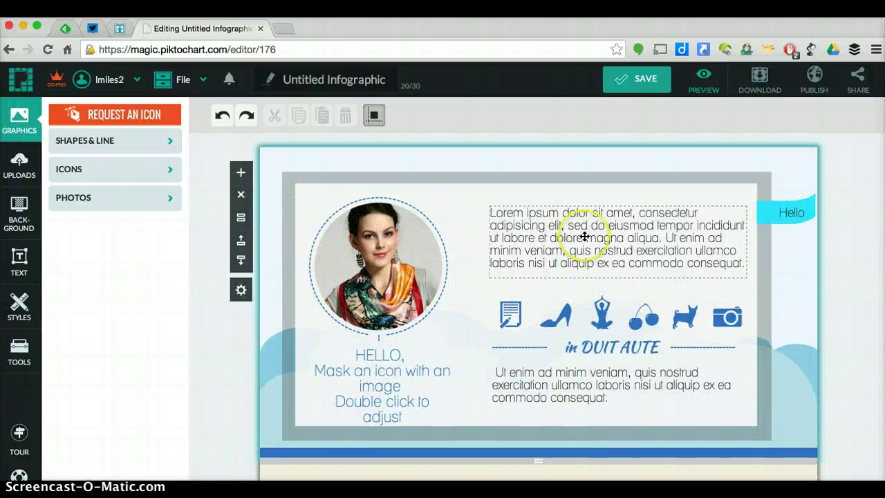
pyautogui.doubleClick(584, 236)
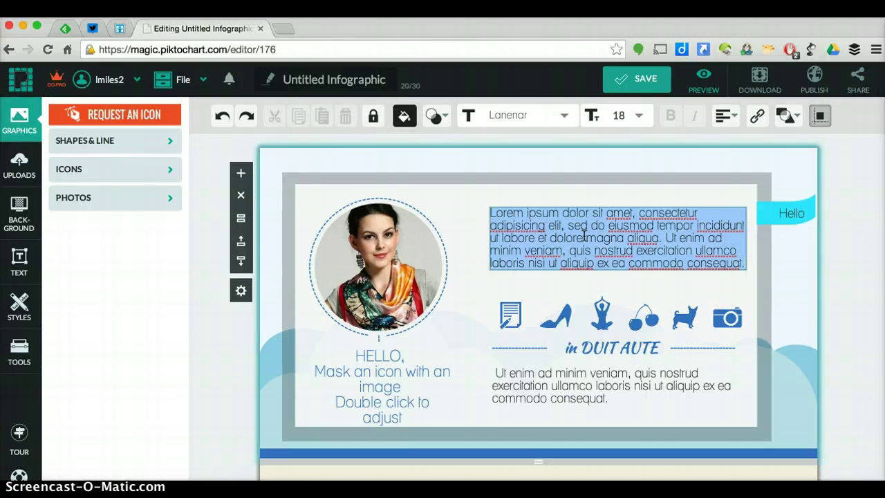
pyautogui.press('BackSpace')
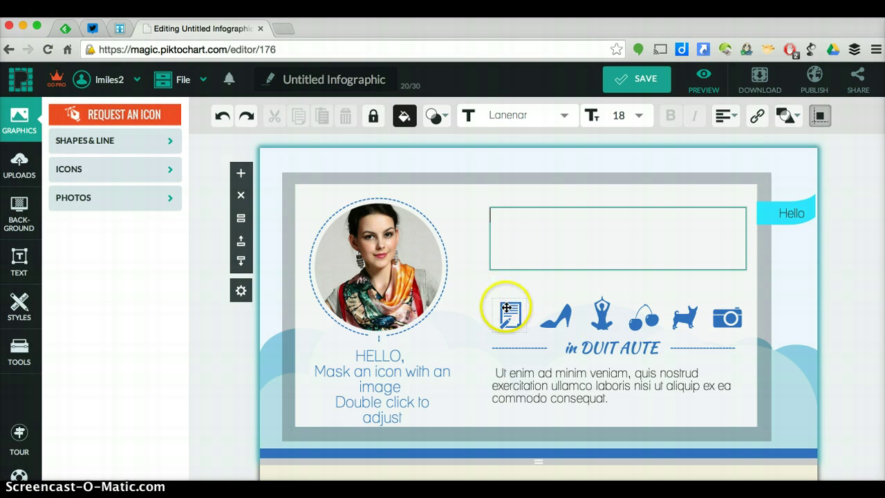
# Select each icon in the first block's row in turn, from the notepad to the camera
pyautogui.click(507, 309)
pyautogui.click(543, 311)
pyautogui.click(601, 313)
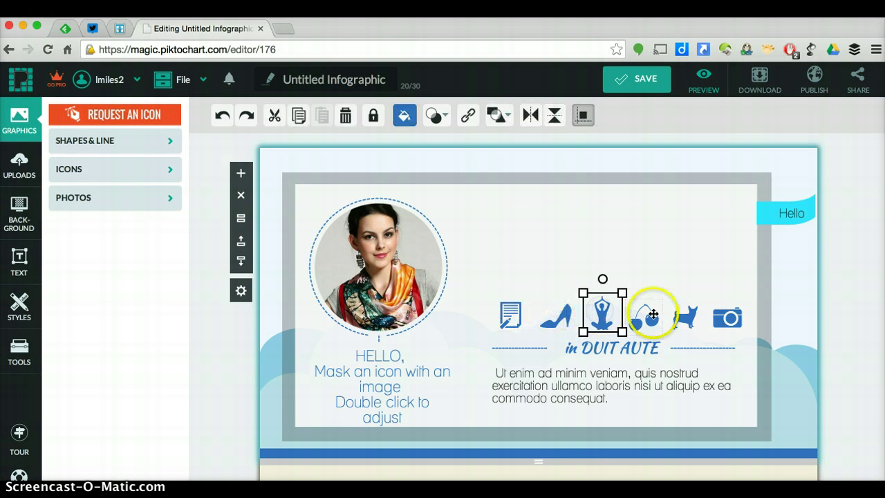
pyautogui.click(649, 316)
pyautogui.click(696, 313)
pyautogui.click(727, 317)
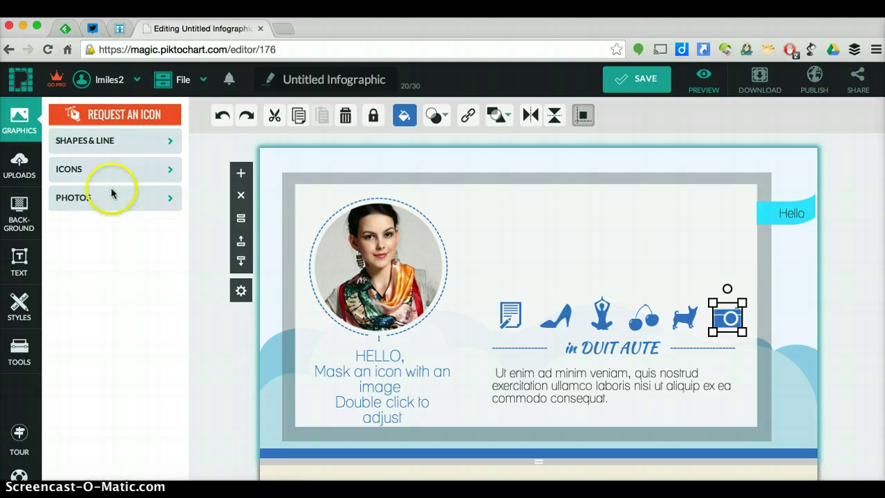
# Try to upload the image "Screen Shot 2014-11-19 at 7.30.00 PM" from the Desktop folder
pyautogui.click(20, 161)
pyautogui.click(84, 174)
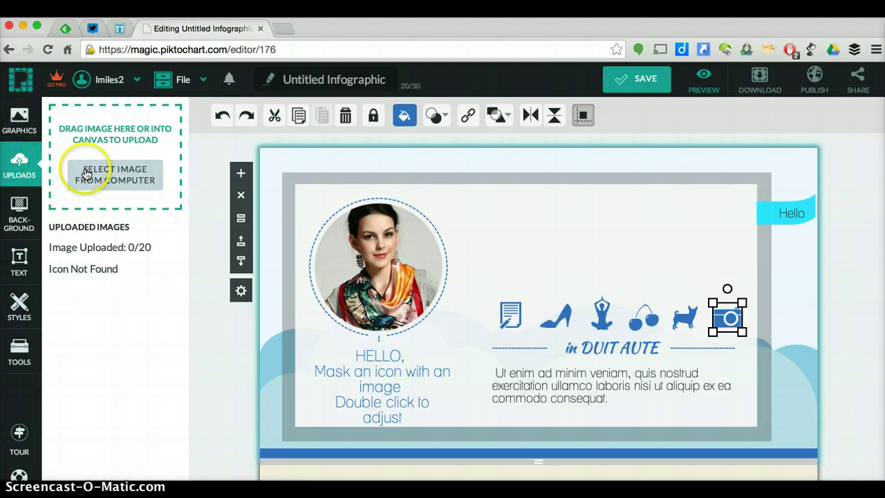
pyautogui.click(107, 173)
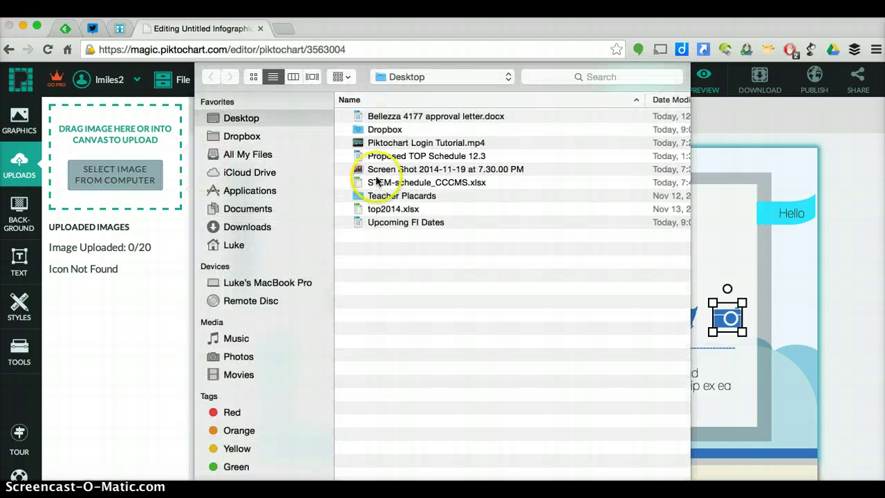
pyautogui.doubleClick(428, 168)
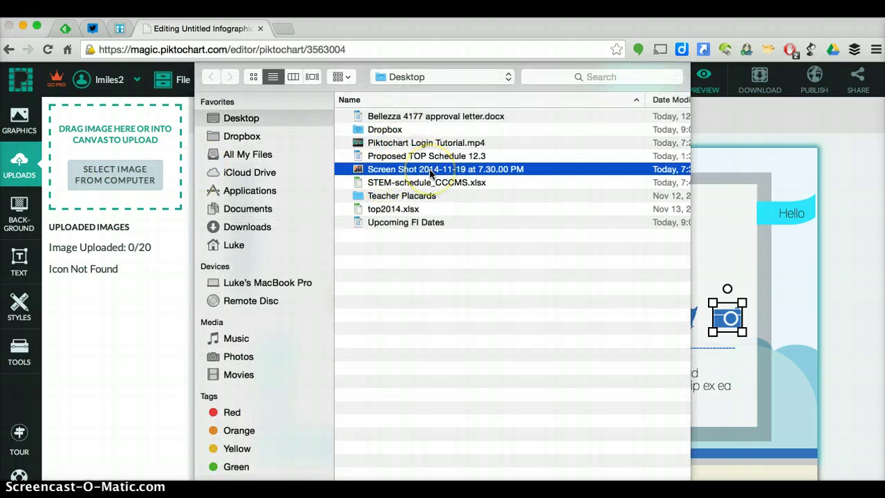
pyautogui.click(443, 216)
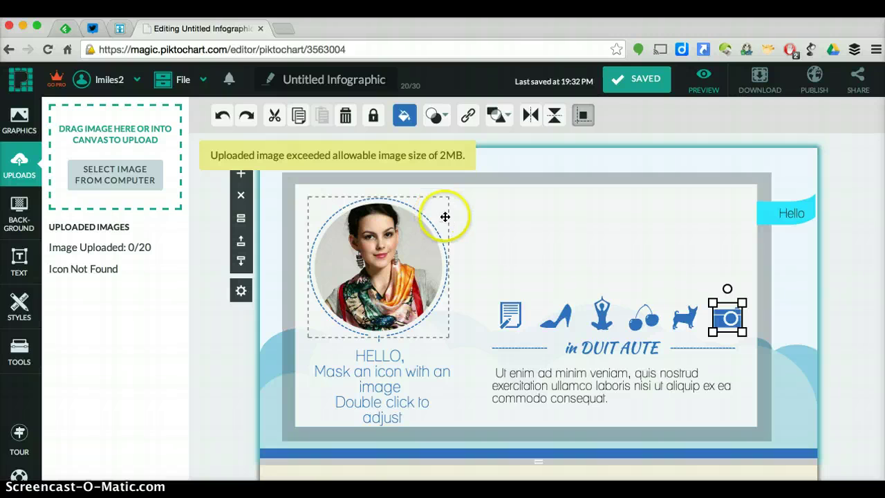
pyautogui.click(458, 155)
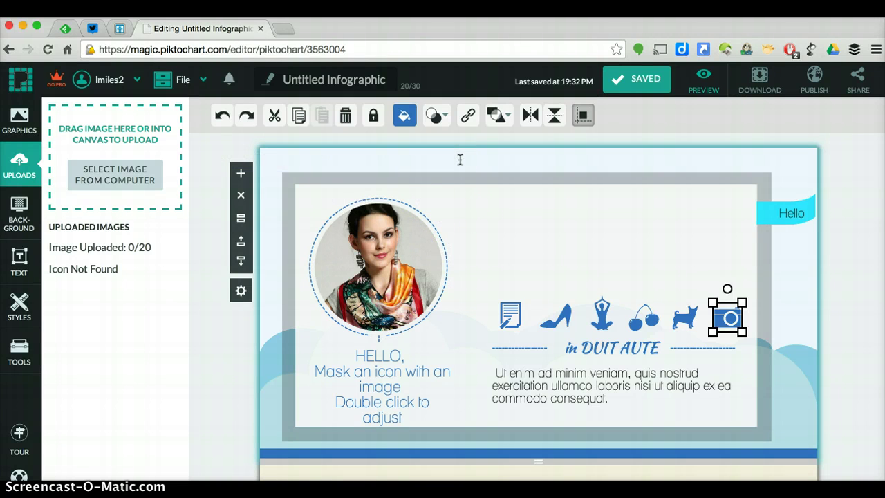
pyautogui.click(423, 263)
pyautogui.scroll(-1, 571, 310)
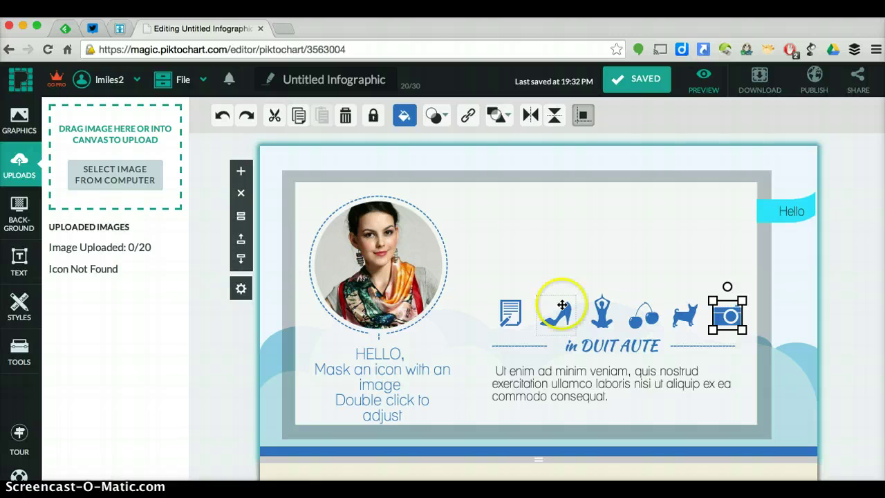
# Look through the background color and image options and the available text styles
pyautogui.click(20, 209)
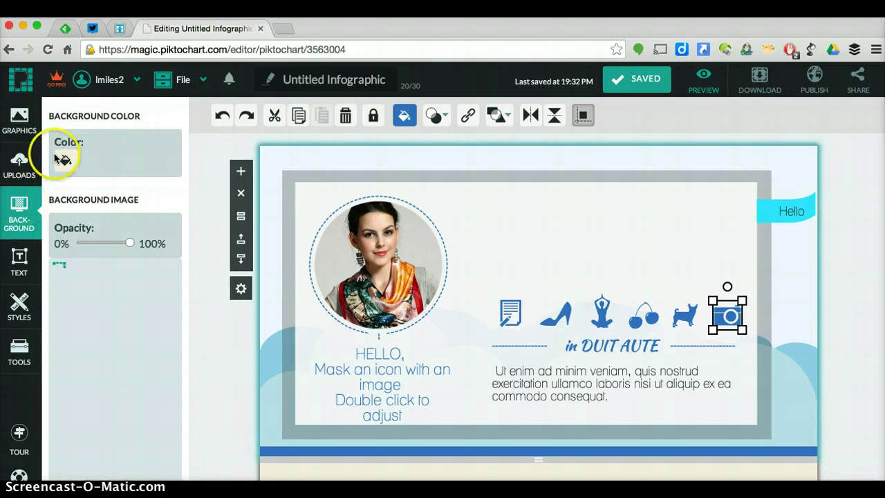
pyautogui.scroll(-5, 103, 334)
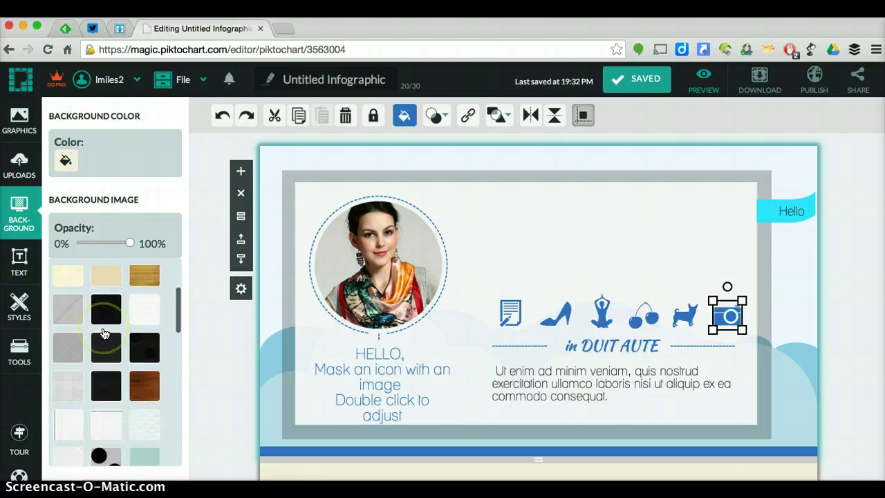
pyautogui.click(20, 262)
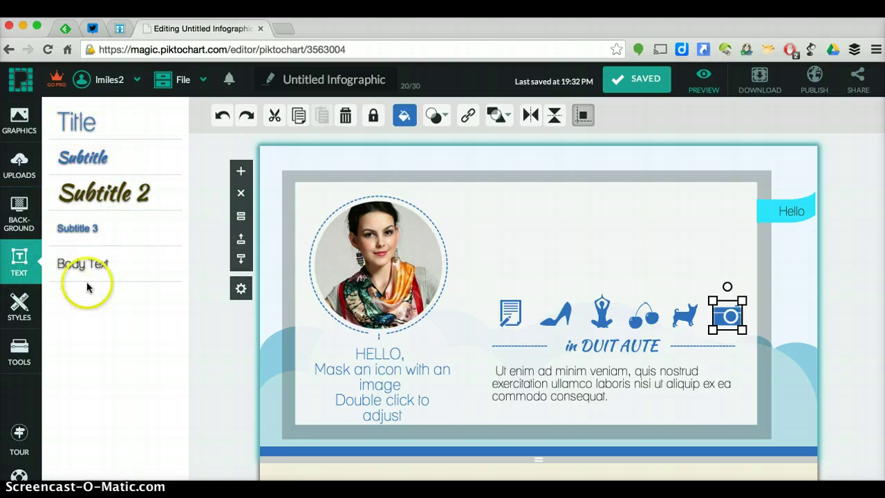
# Recolor the infographic with the third color palette, the one with gold, blue and orange swatches
pyautogui.click(20, 304)
pyautogui.click(131, 190)
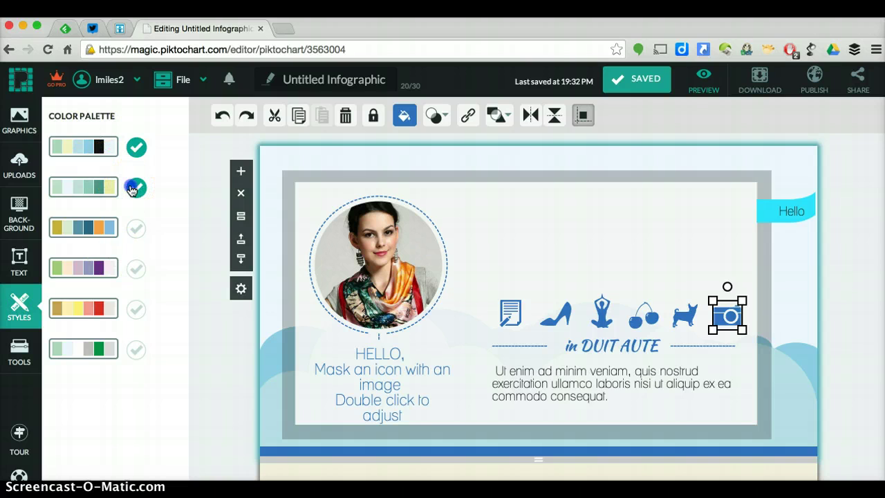
pyautogui.click(131, 227)
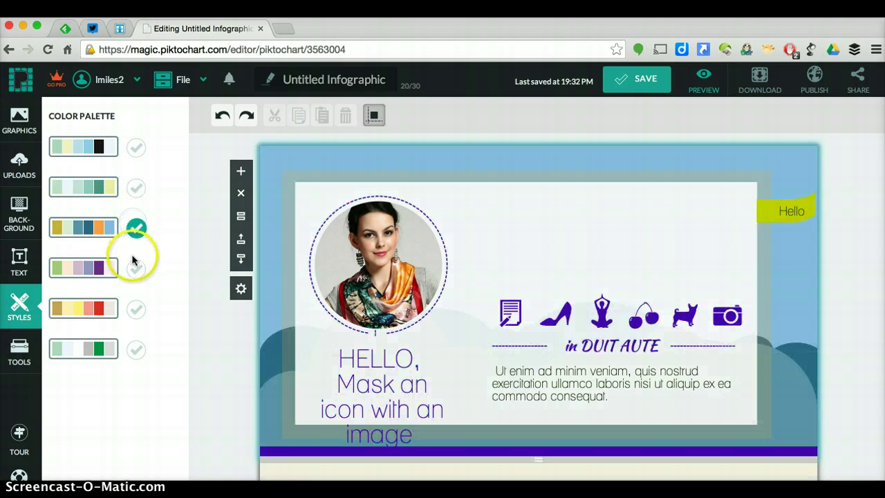
pyautogui.click(135, 266)
# Open the chart editor and examine the pyramid chart preview and its data sheet
pyautogui.click(17, 361)
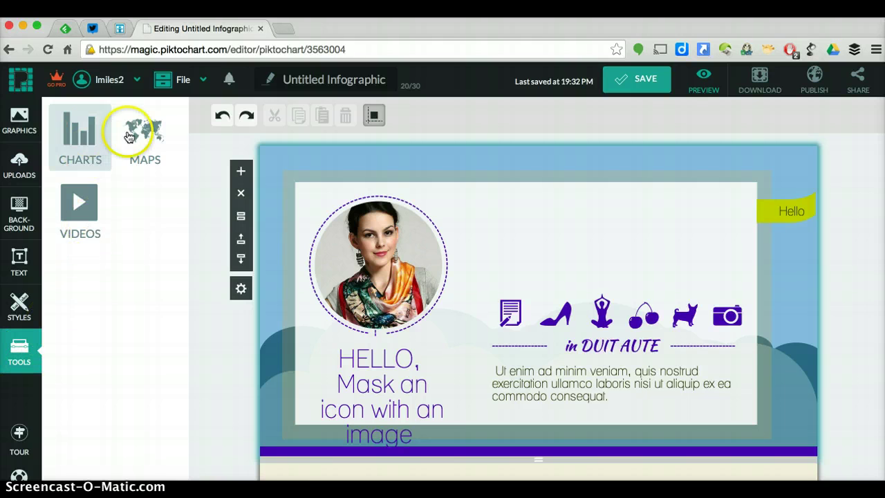
pyautogui.click(82, 220)
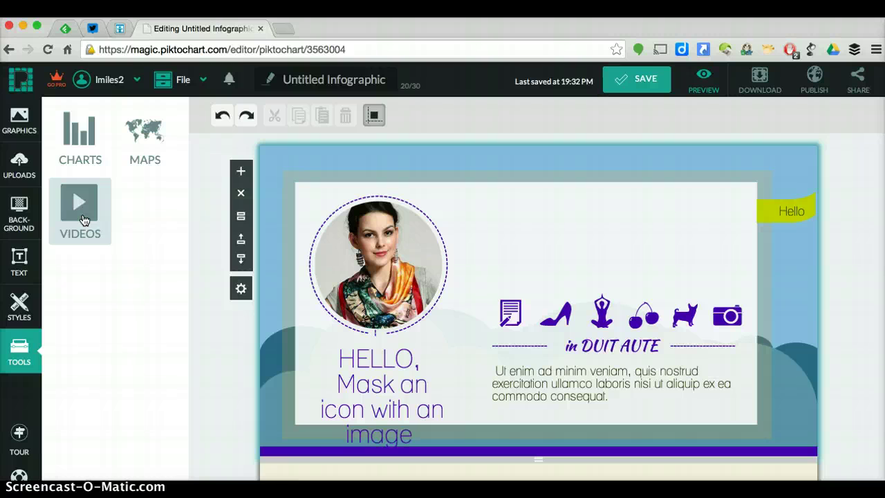
pyautogui.click(80, 133)
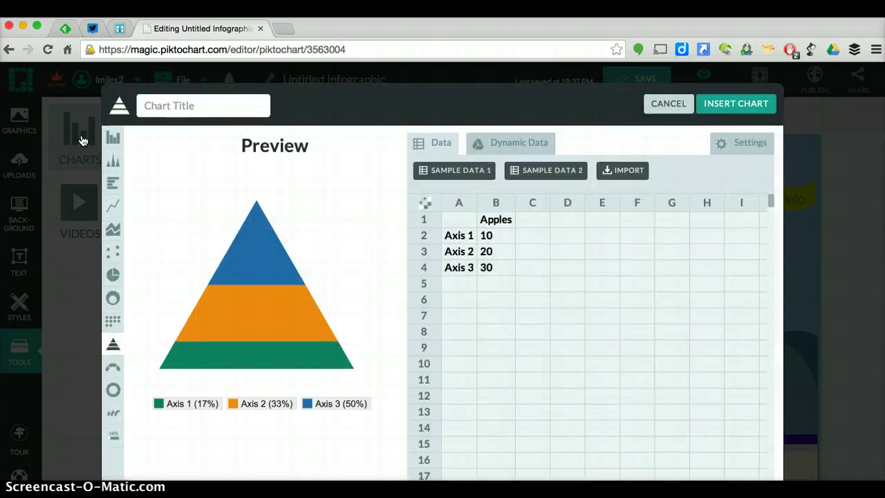
pyautogui.click(472, 219)
pyautogui.scroll(-3, 472, 221)
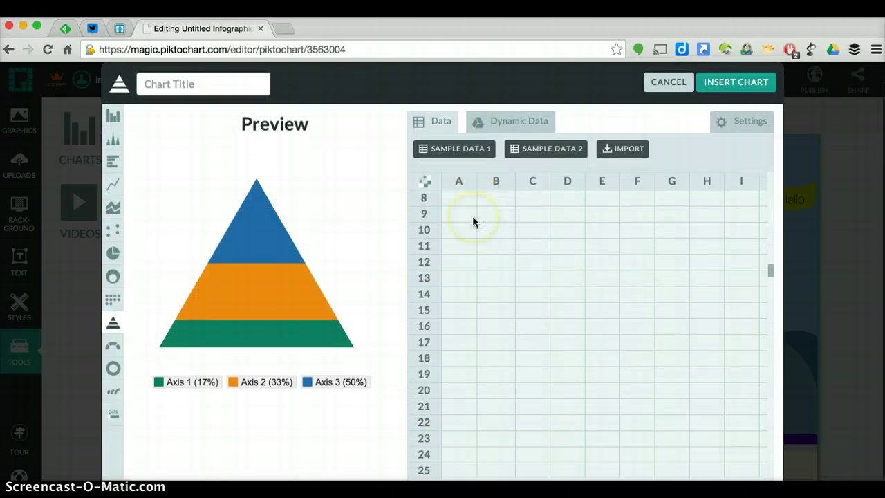
pyautogui.scroll(-1, 473, 221)
pyautogui.hscroll(1, 473, 221)
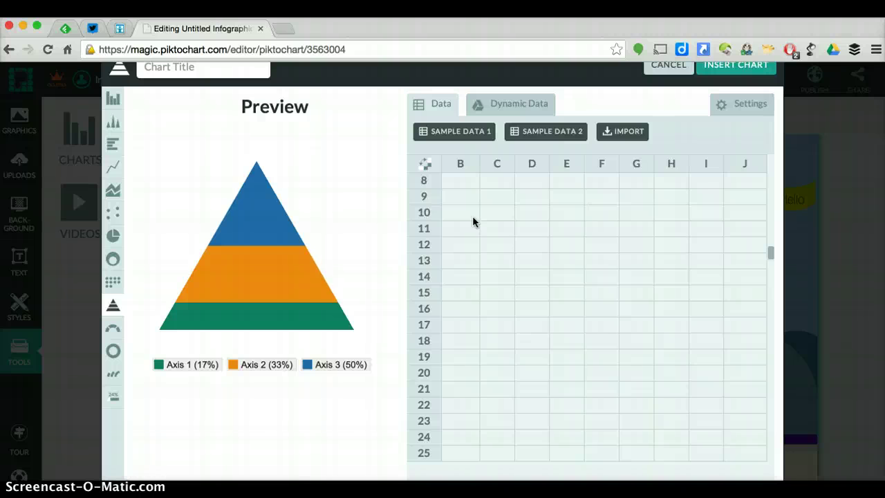
# Preview the data in several chart types, including horizontal bar, line, pie and ring charts
pyautogui.click(112, 99)
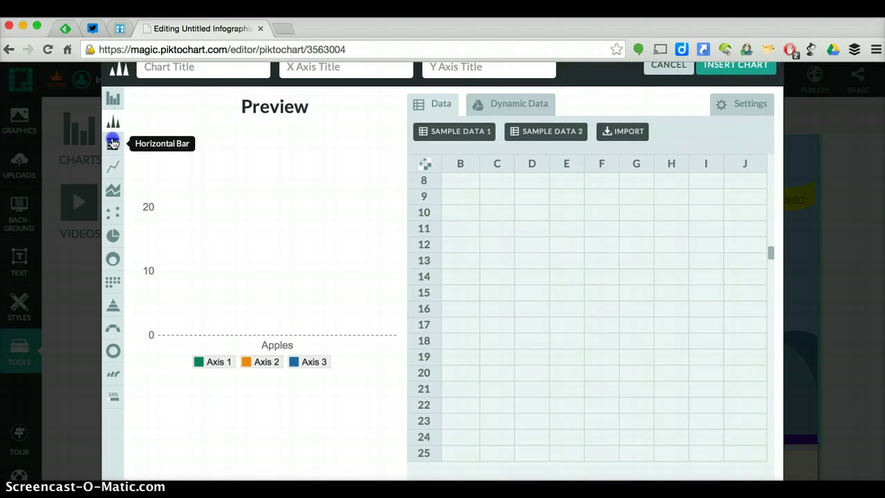
pyautogui.click(113, 143)
pyautogui.click(112, 100)
pyautogui.click(112, 167)
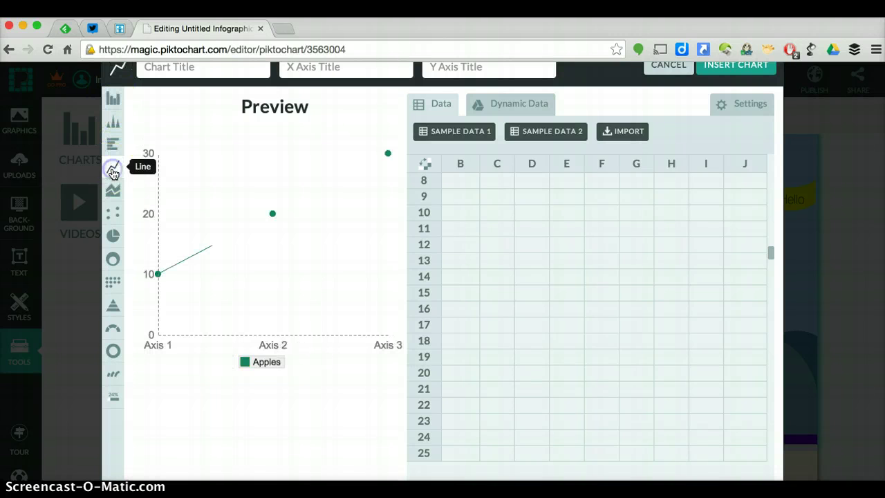
pyautogui.click(113, 235)
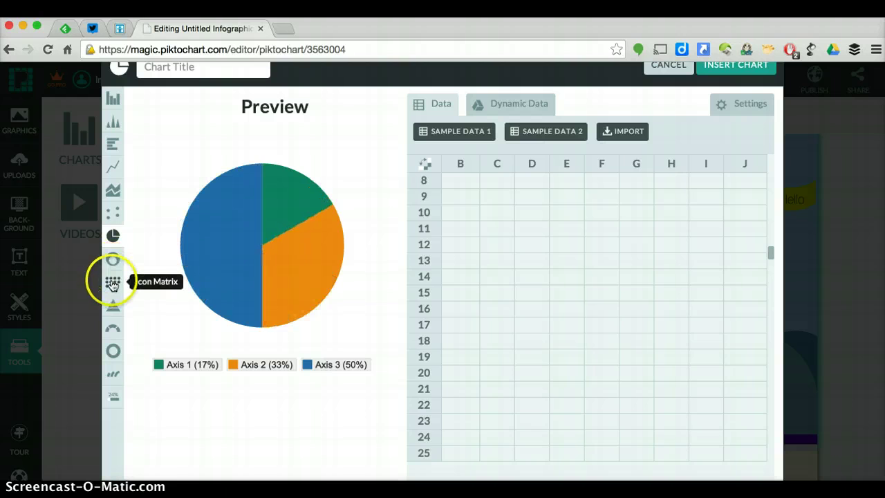
pyautogui.click(112, 330)
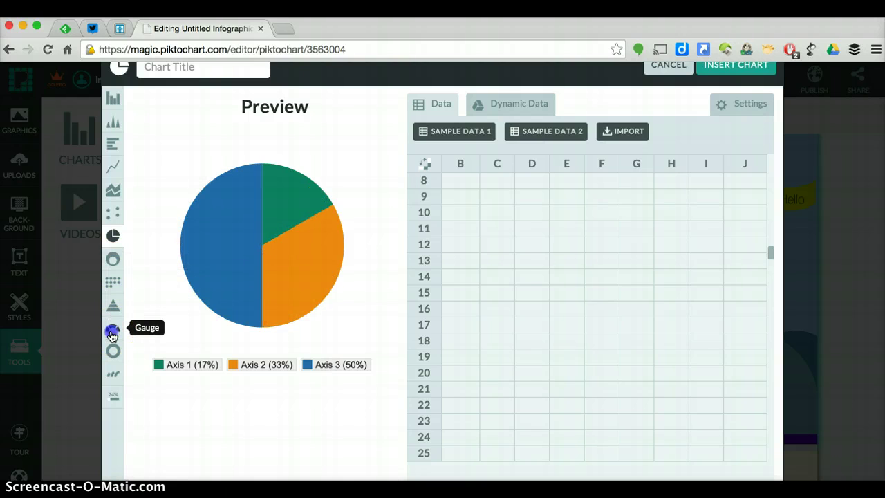
pyautogui.click(112, 351)
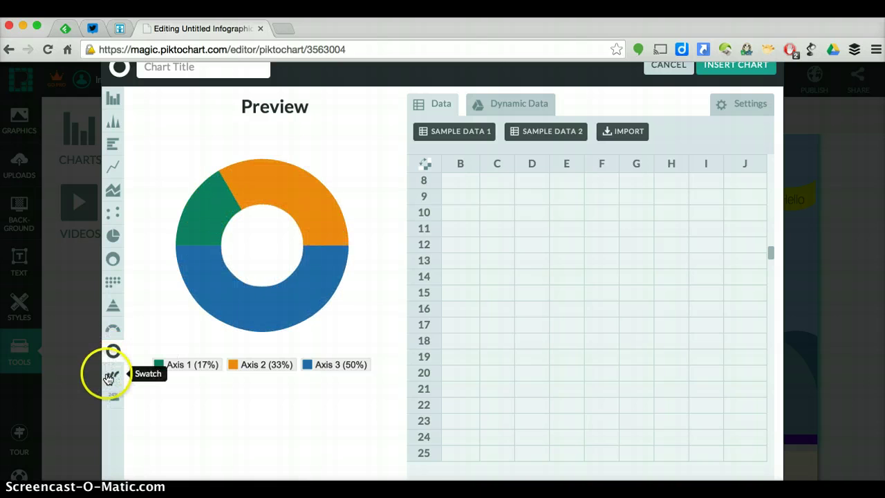
# Set the chart type to Vertical Bar
pyautogui.scroll(1, 114, 304)
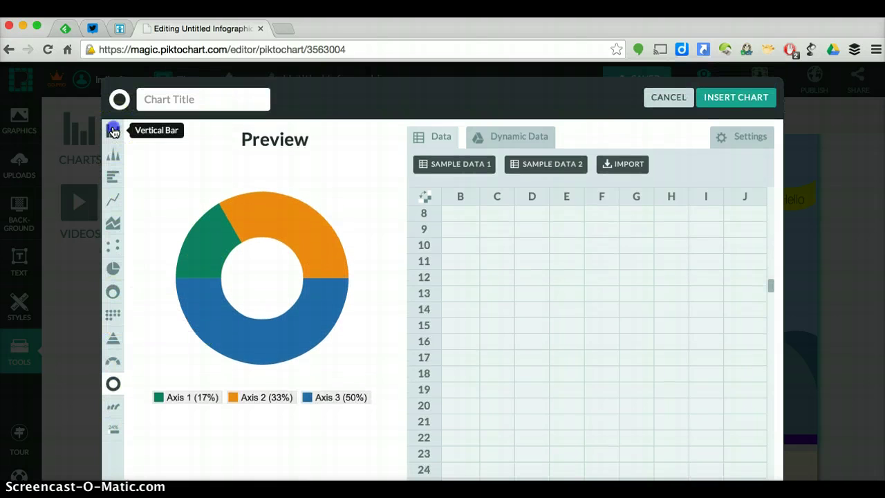
pyautogui.click(114, 131)
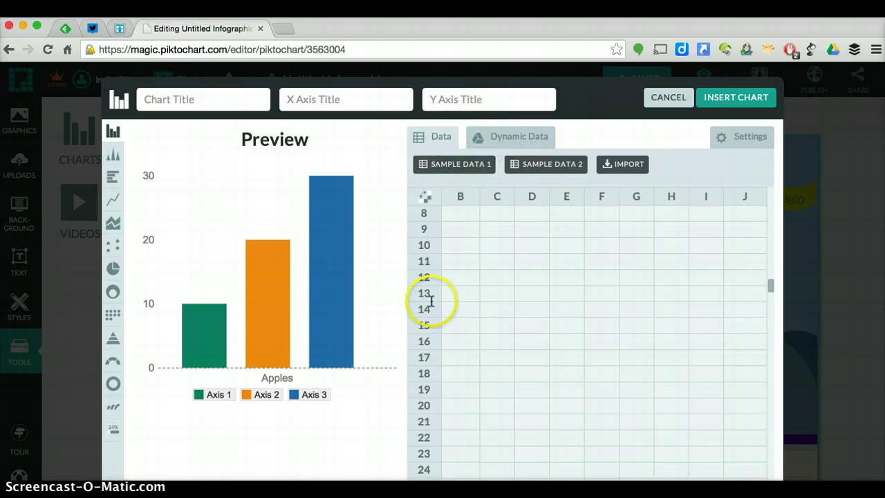
pyautogui.click(265, 391)
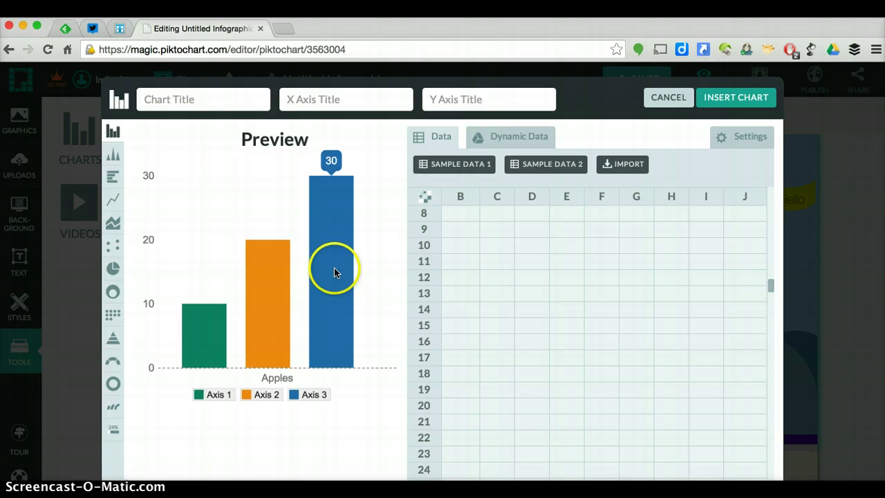
# Read how to link a Google Spreadsheet as dynamic data, and return to the manual data sheet
pyautogui.click(517, 139)
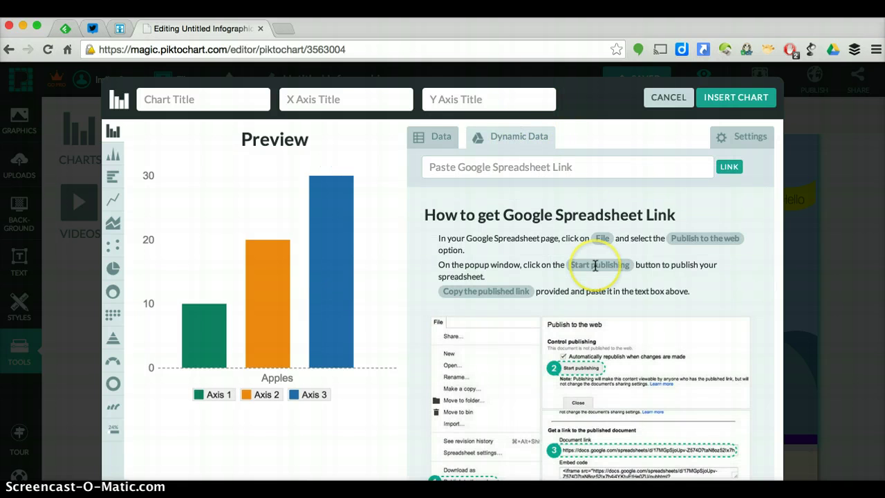
pyautogui.scroll(-1, 594, 265)
pyautogui.scroll(-1, 594, 265)
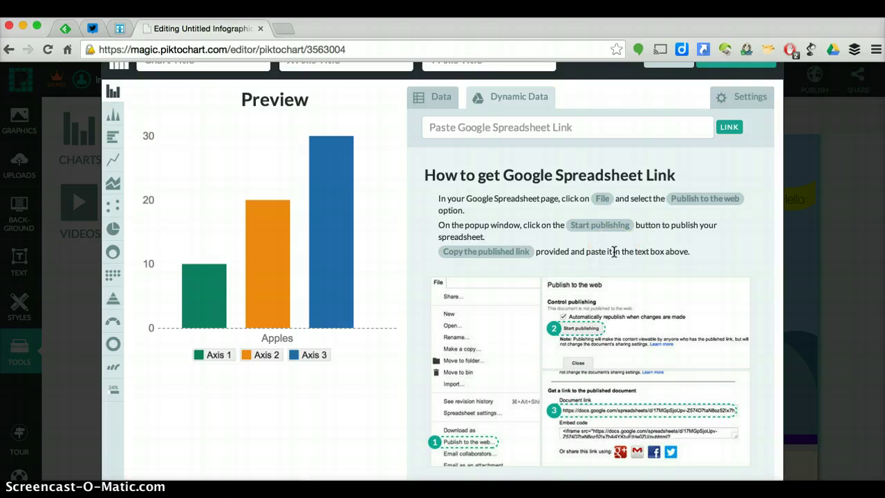
pyautogui.click(586, 252)
pyautogui.click(440, 99)
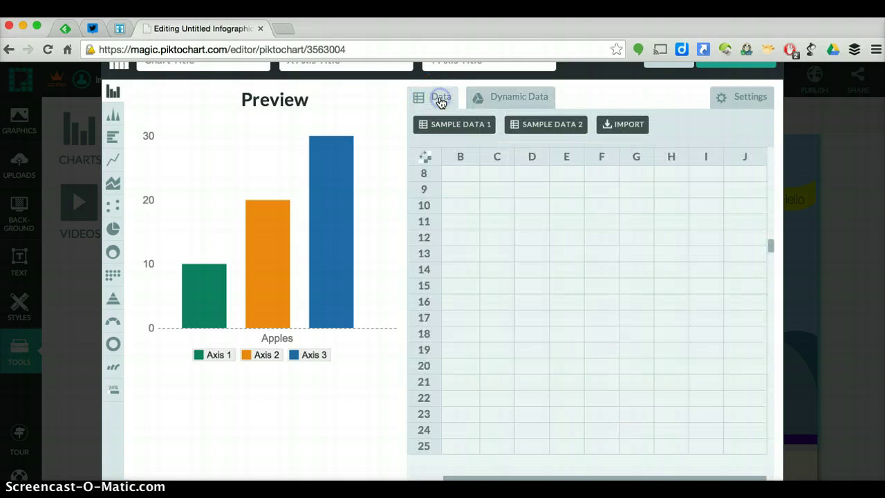
pyautogui.click(451, 173)
pyautogui.click(497, 173)
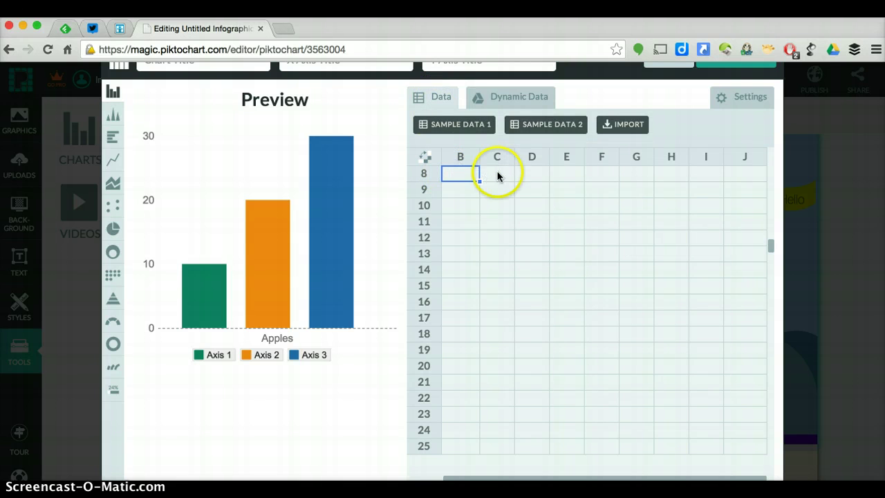
pyautogui.click(472, 125)
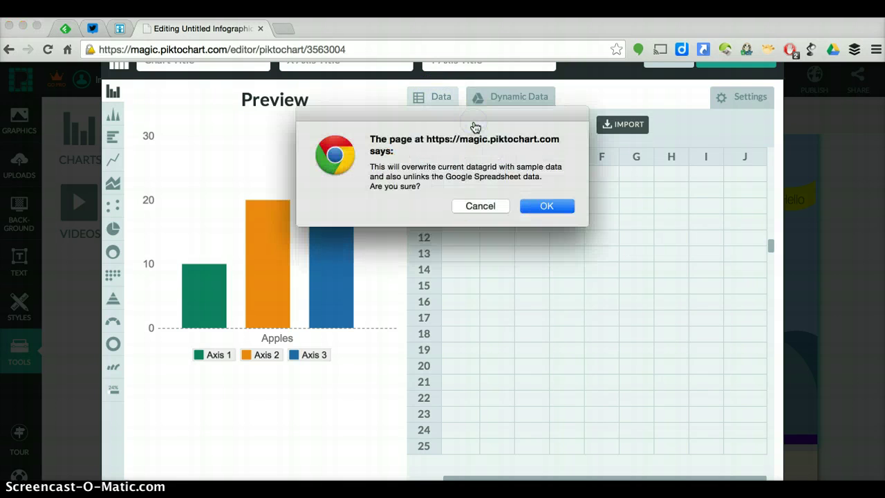
pyautogui.click(482, 207)
pyautogui.click(482, 206)
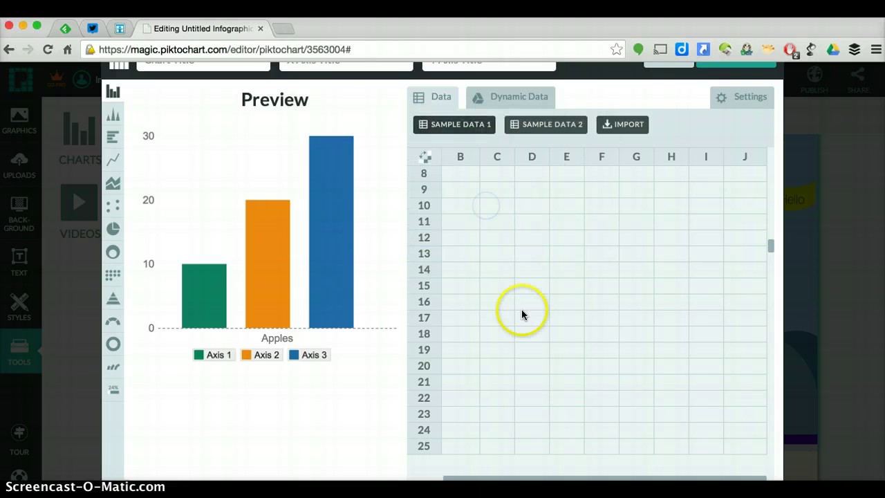
# Rename the "Axis 1" row label in cell A2 of the chart's data sheet to "Test"
pyautogui.scroll(5, 443, 382)
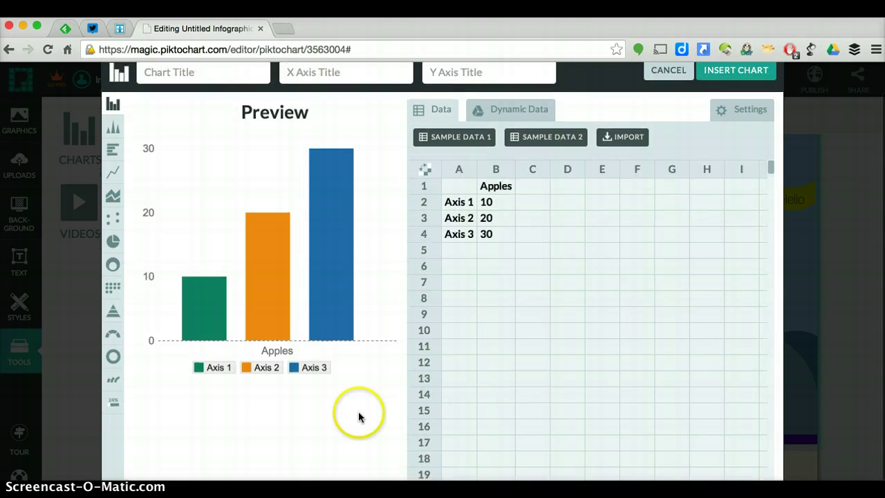
pyautogui.scroll(-1, 359, 417)
pyautogui.scroll(1, 402, 320)
pyautogui.scroll(2, 525, 151)
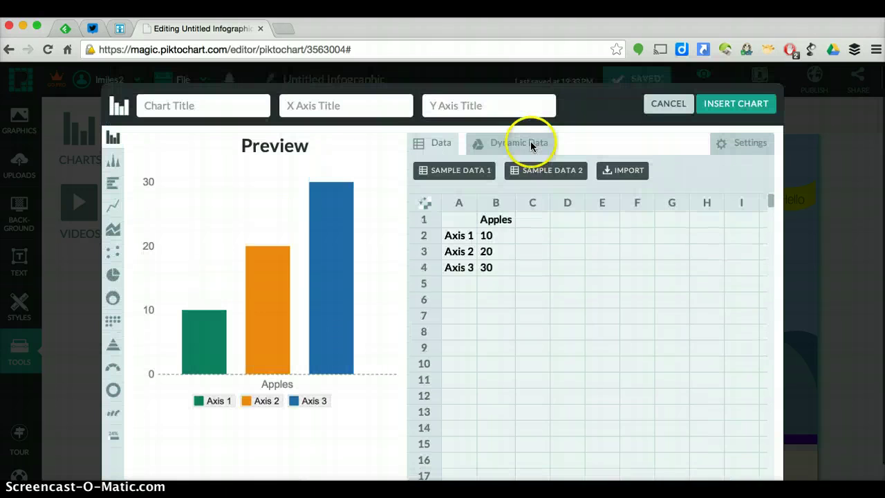
pyautogui.click(456, 169)
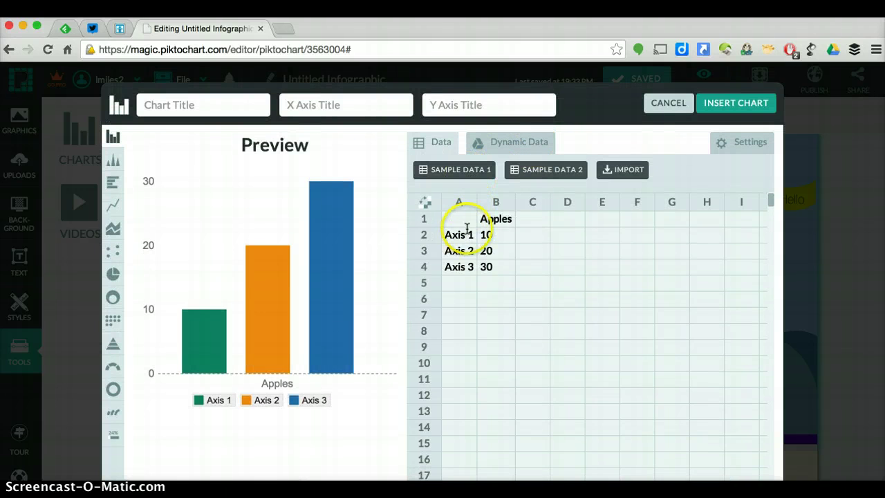
pyautogui.click(496, 218)
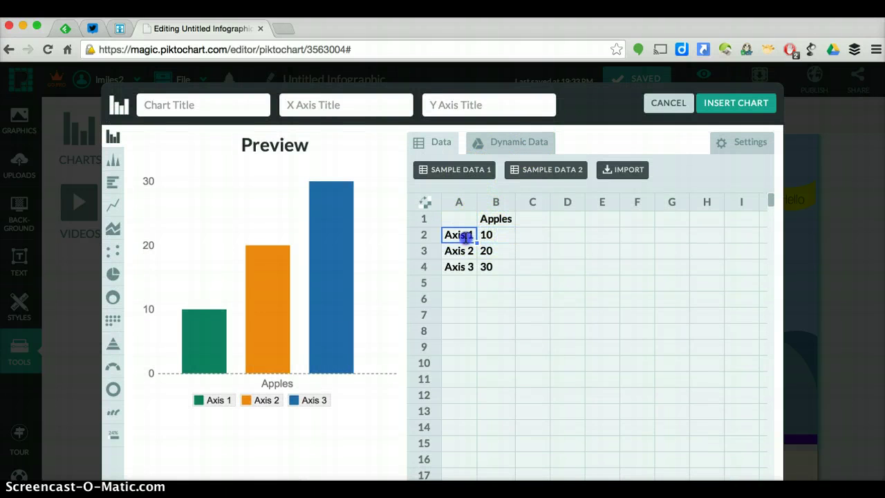
pyautogui.doubleClick(466, 236)
pyautogui.press('BackSpace')
pyautogui.press('BackSpace')
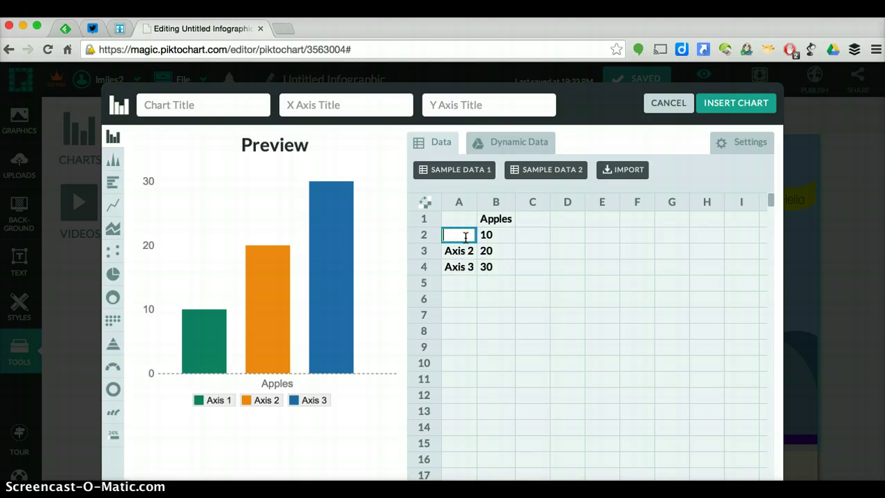
pyautogui.write('Test')
# Relabel the "Axis 2" and "Axis 3" rows as "Quizzes" and "HW"
pyautogui.doubleClick(464, 251)
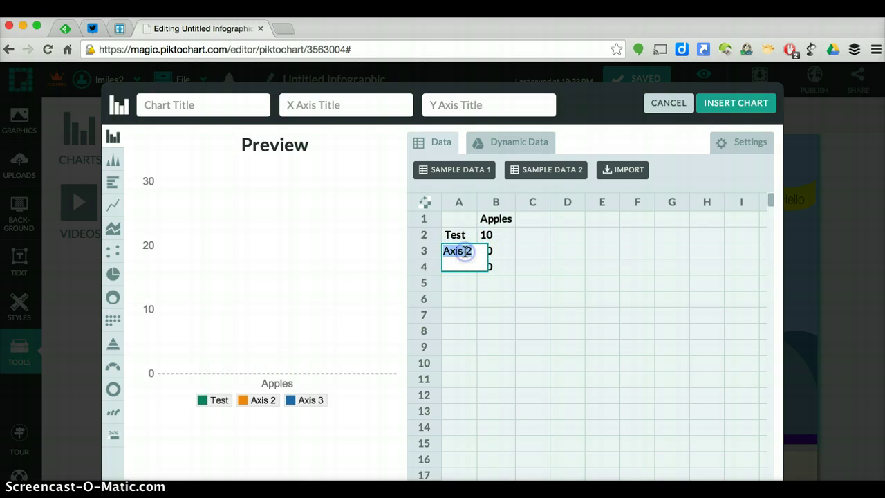
pyautogui.write('Quizzes')
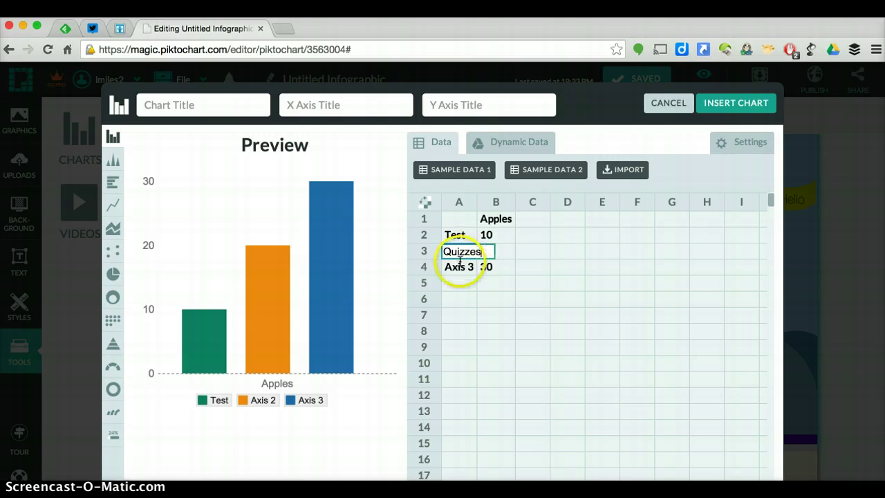
pyautogui.click(458, 266)
pyautogui.click(503, 235)
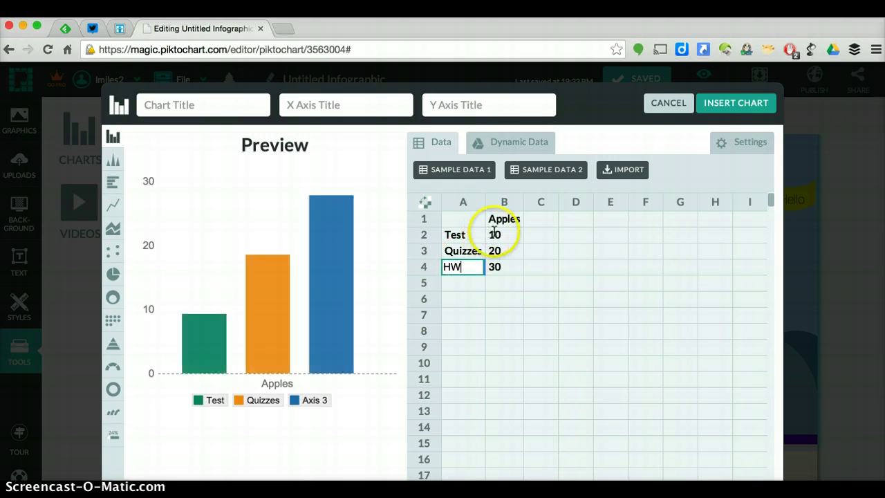
# Change the "Apples" column heading to "Time" and set the Test value to 60 and the Quizzes value to 40
pyautogui.doubleClick(500, 218)
pyautogui.write('Time')
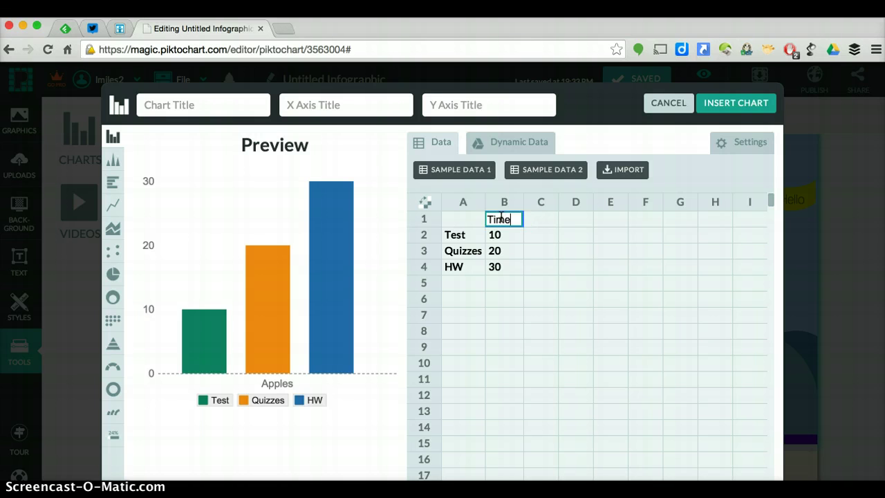
pyautogui.doubleClick(499, 234)
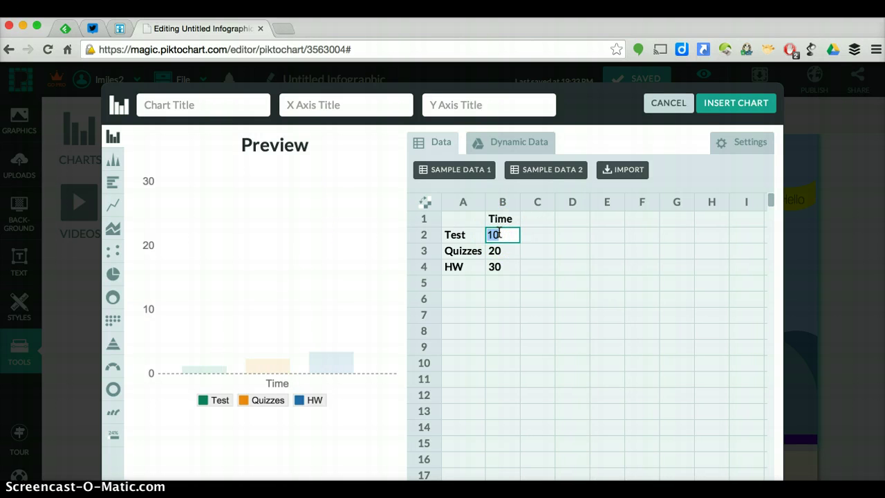
pyautogui.write('60')
pyautogui.click(499, 250)
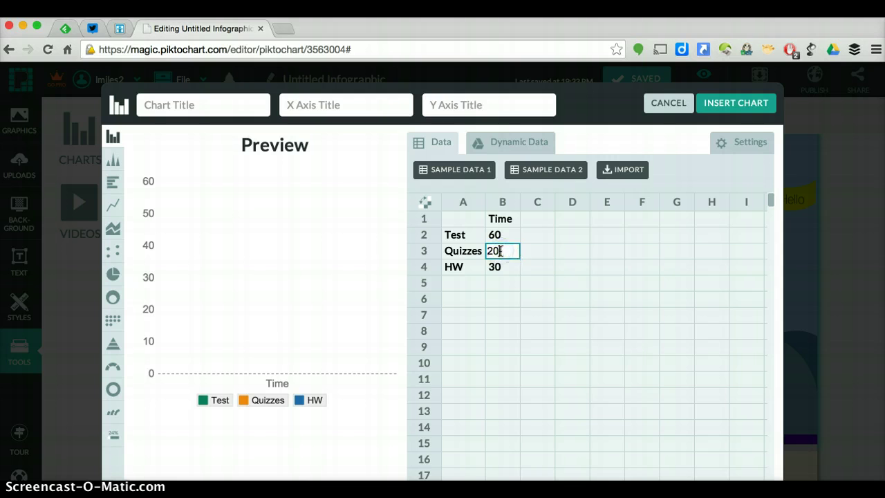
pyautogui.write('40')
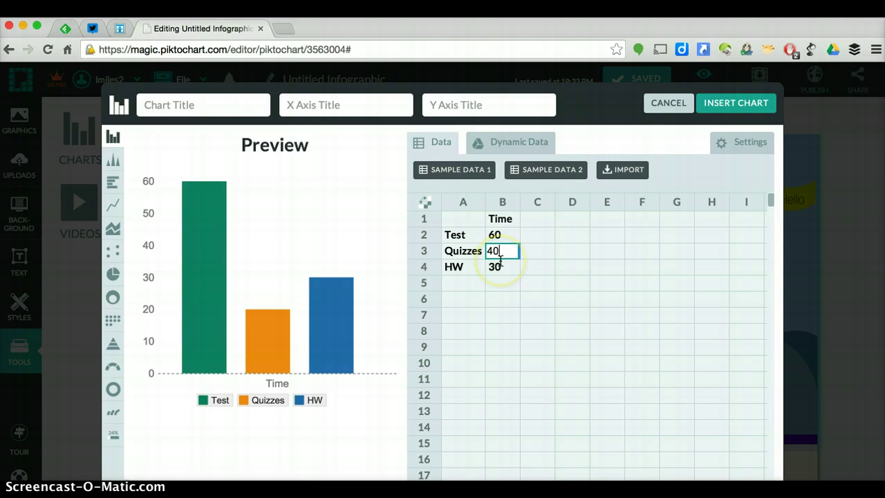
# Set the HW value to 20 and insert the finished bar chart into the infographic
pyautogui.click(500, 262)
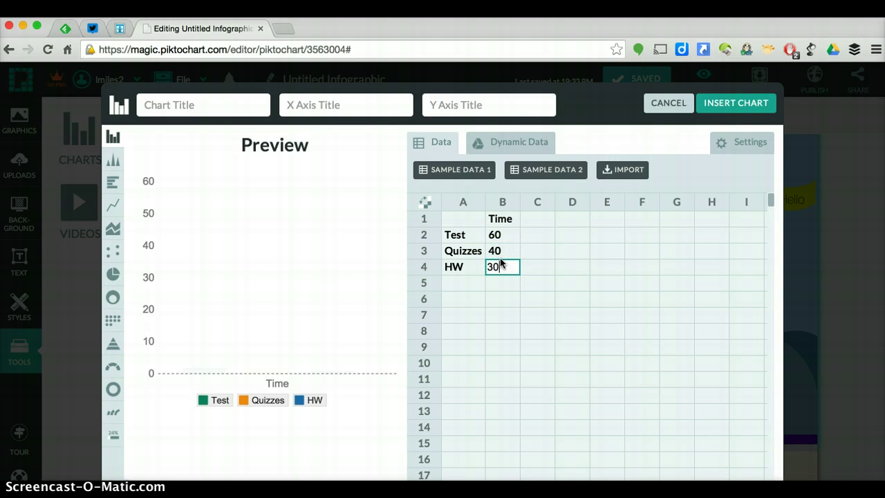
pyautogui.press('BackSpace')
pyautogui.press('BackSpace')
pyautogui.write('2')
pyautogui.press('Return')
pyautogui.click(495, 284)
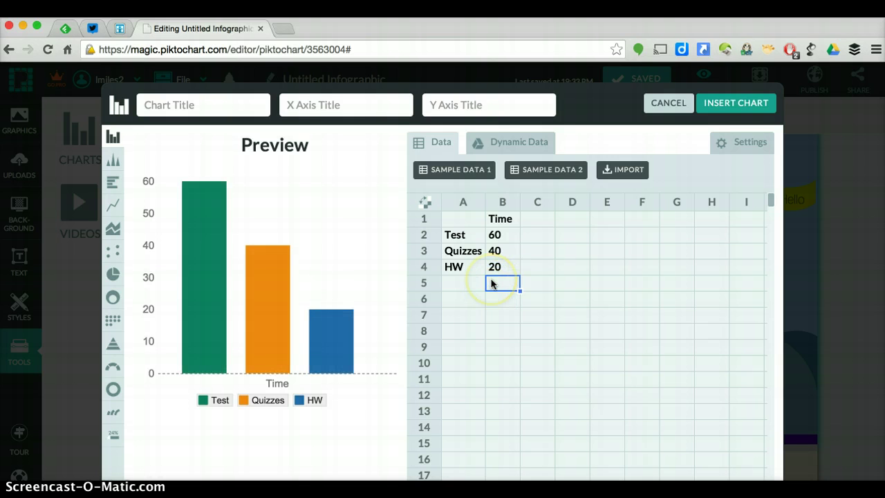
pyautogui.click(727, 105)
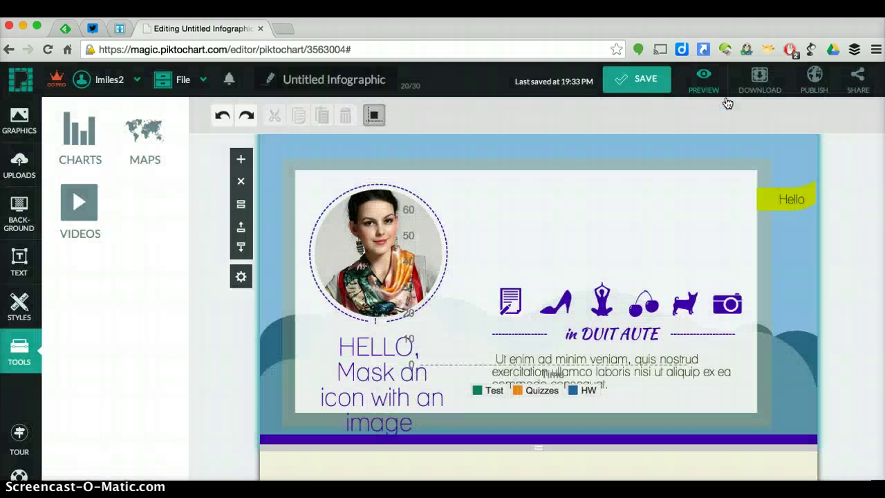